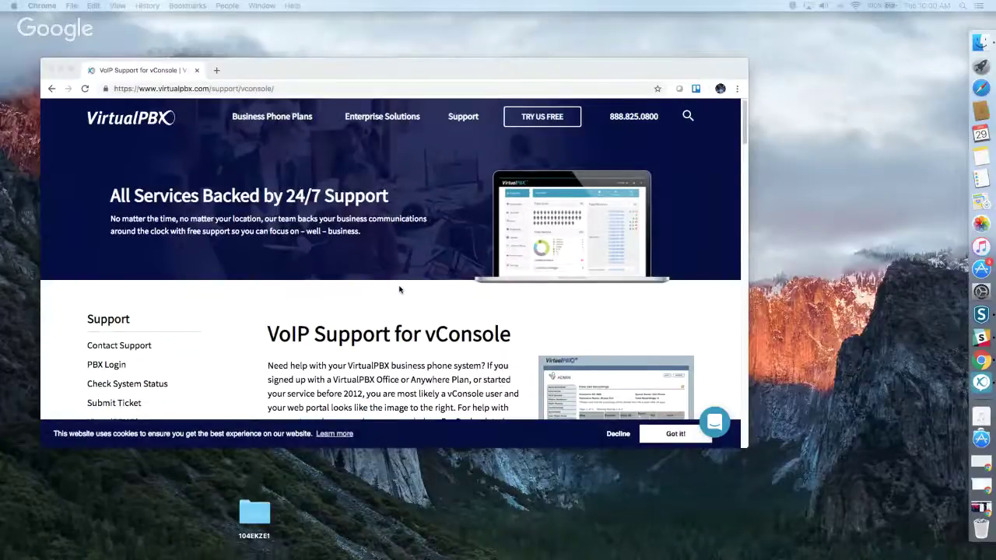
- Browse the vConsole support page's basic user, basic admin and advanced admin training videos, and open the Support menu
scroll(402, 291, down, 3)
scroll(401, 289, down, 2)
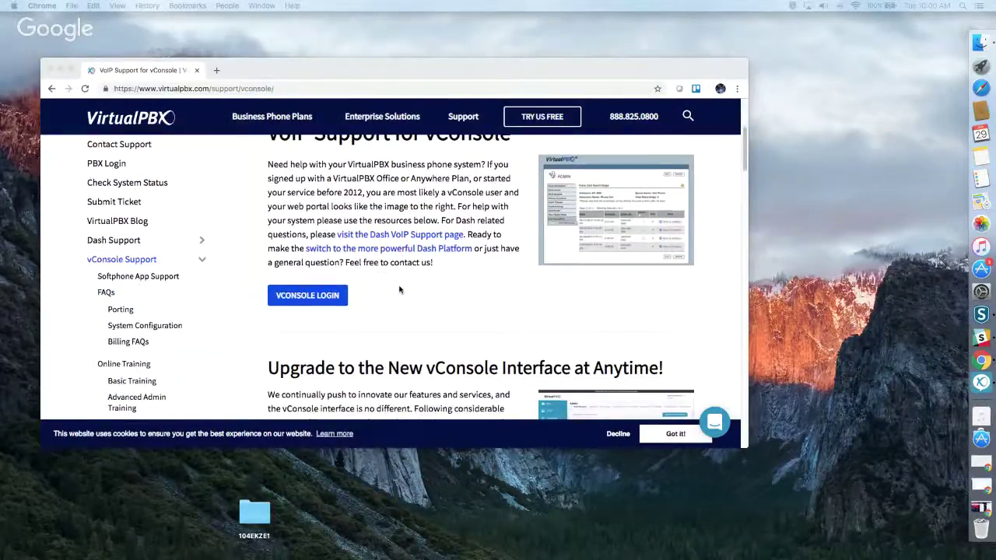
scroll(400, 290, down, 3)
scroll(467, 207, up, 3)
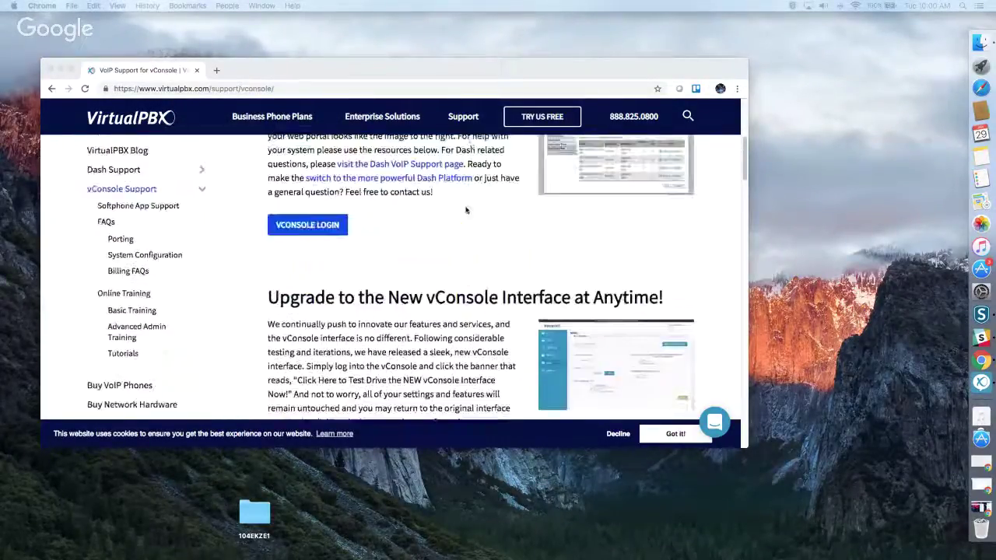
click(462, 118)
mouse_move(465, 119)
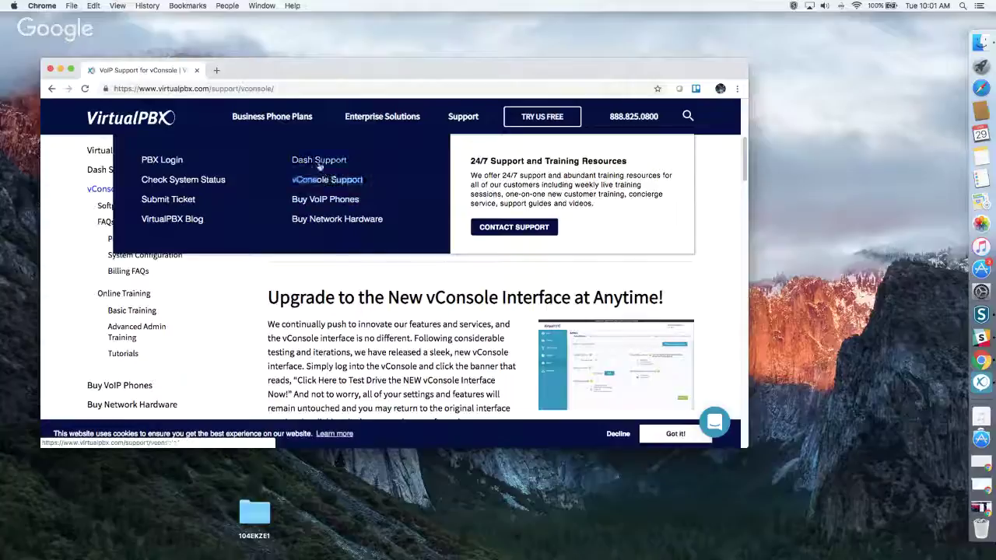
scroll(400, 348, down, 10)
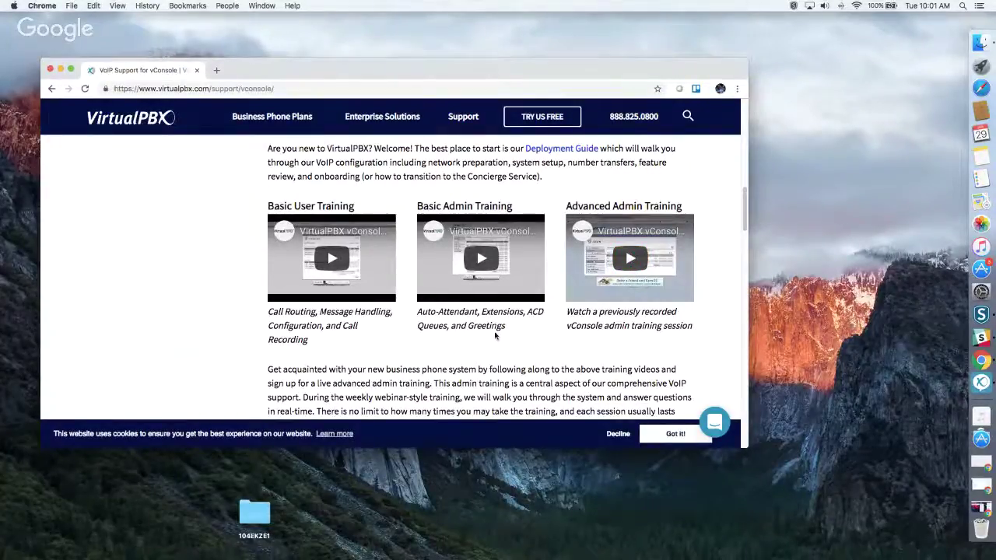
scroll(495, 335, down, 8)
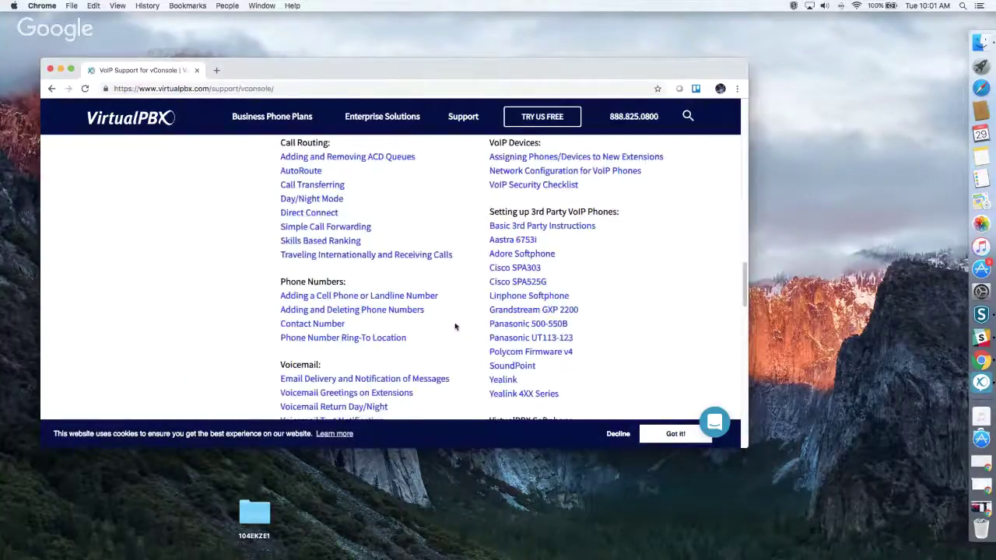
scroll(455, 327, down, 2)
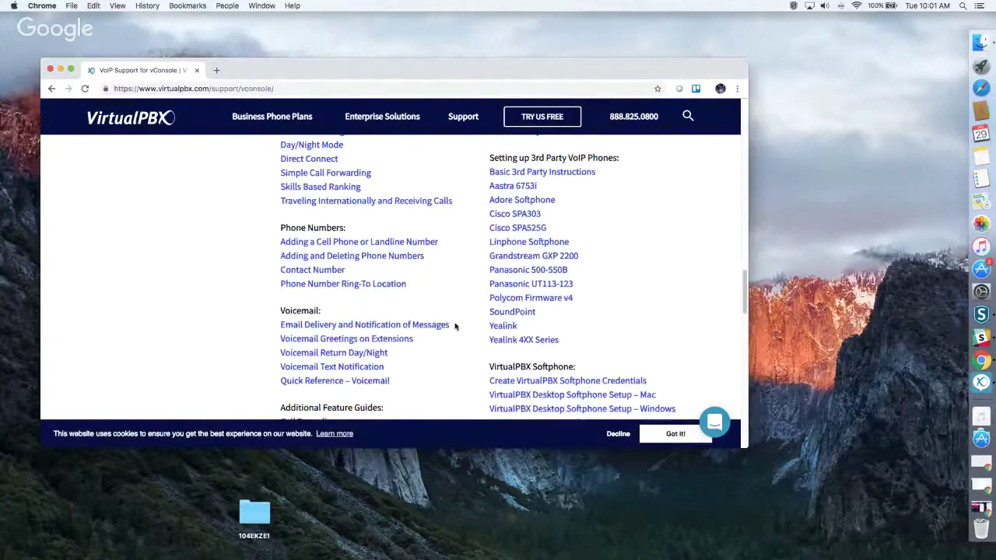
scroll(455, 327, down, 2)
scroll(455, 327, up, 10)
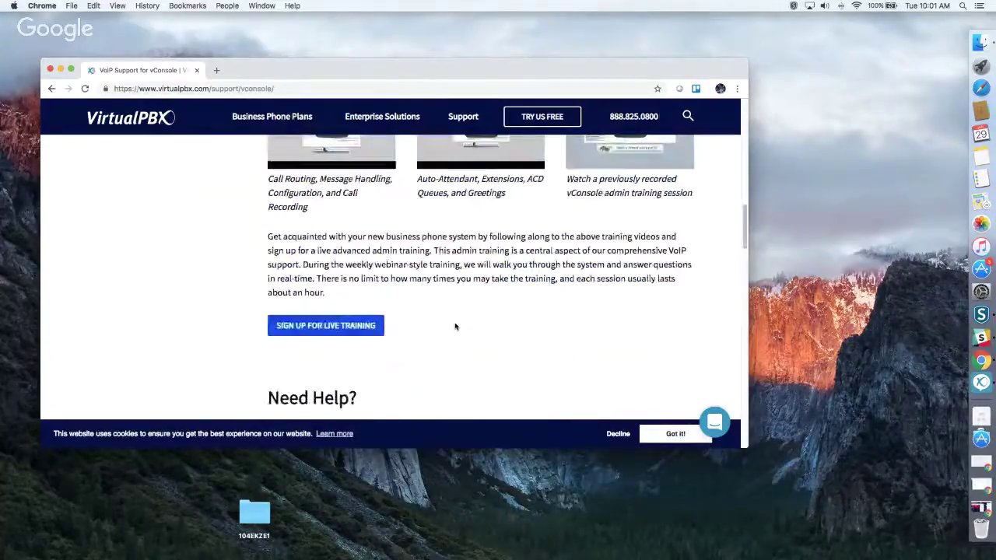
scroll(456, 327, up, 3)
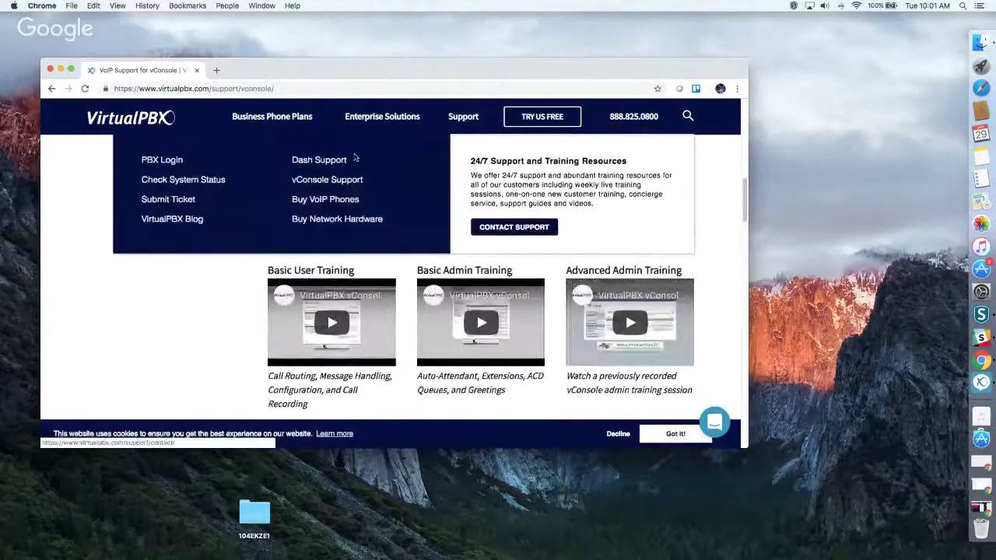
- Go to Dash Support and browse Getting Started plus the Billing, Call Routing, Phone Numbers, VoIP Devices and Softphone guides
click(335, 160)
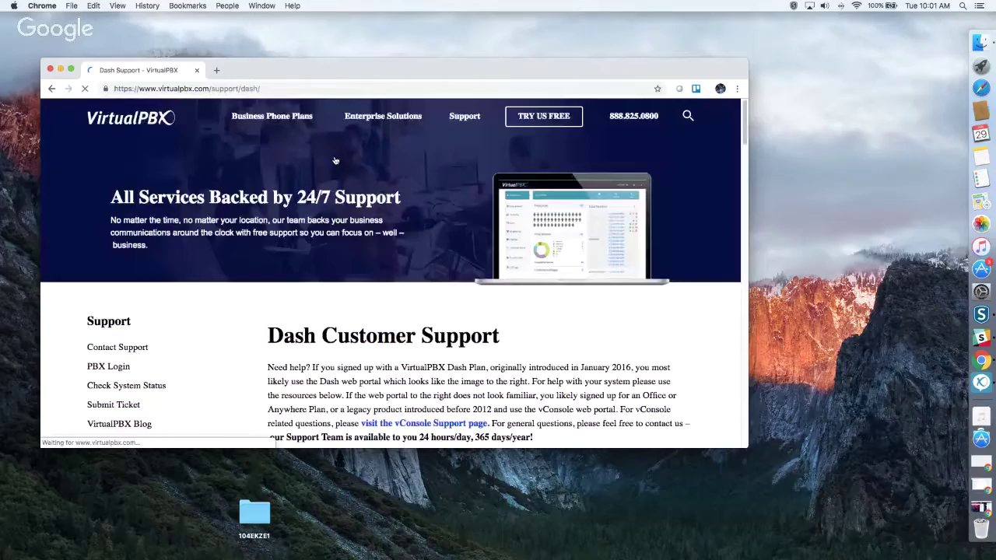
scroll(552, 265, down, 5)
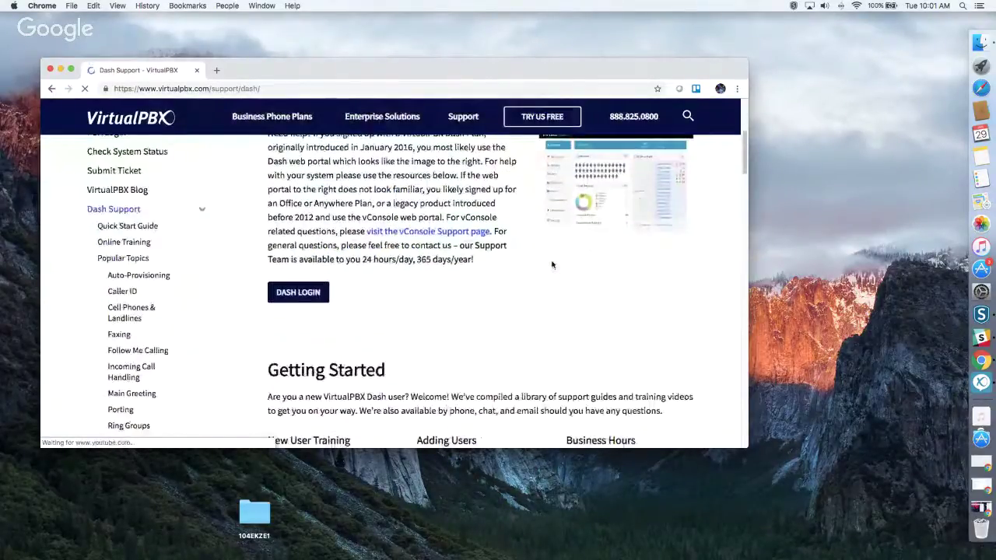
scroll(552, 264, down, 3)
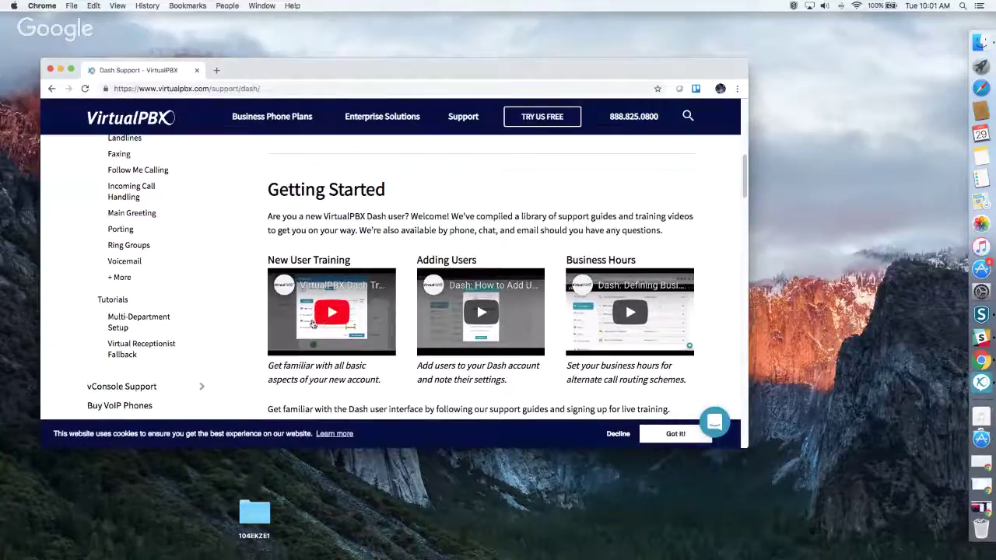
scroll(507, 297, down, 1)
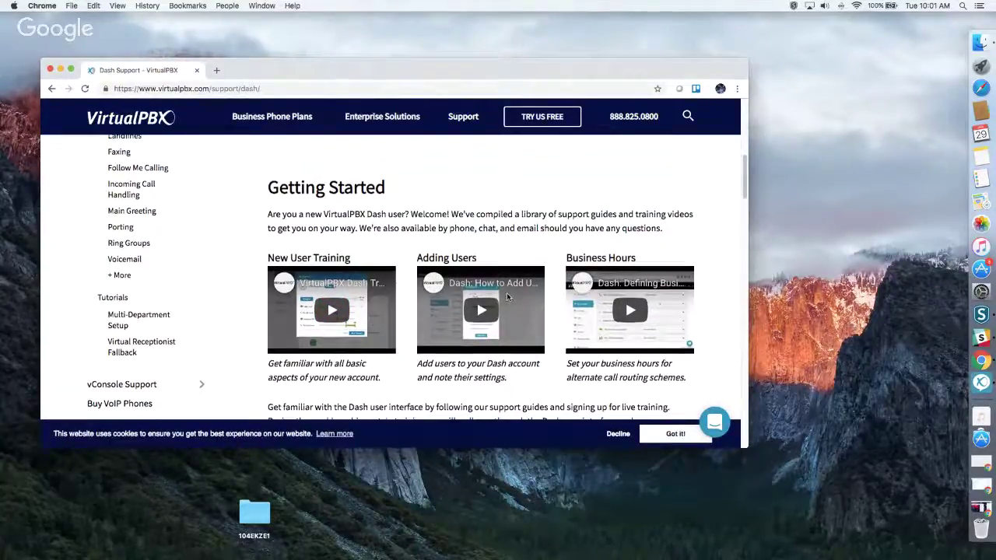
scroll(508, 297, down, 10)
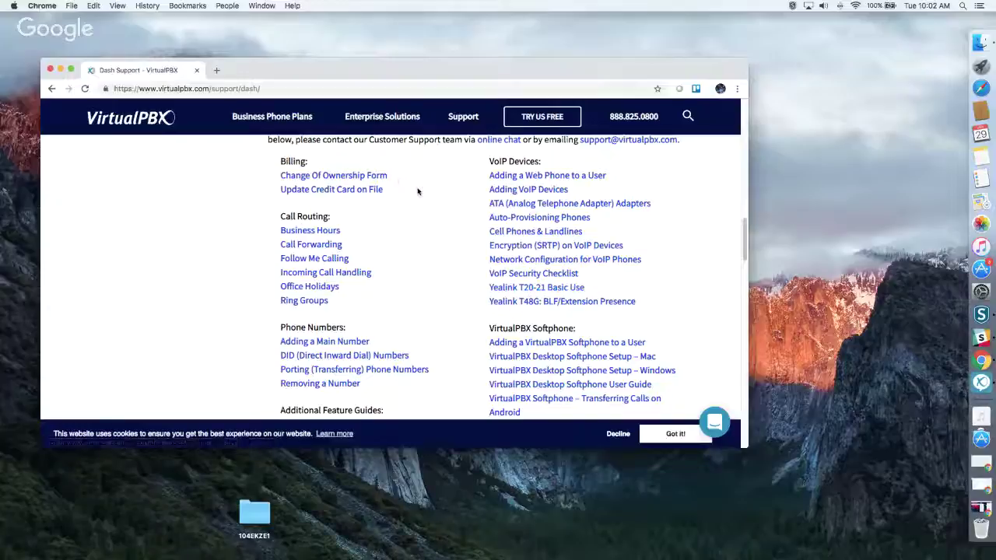
mouse_move(462, 117)
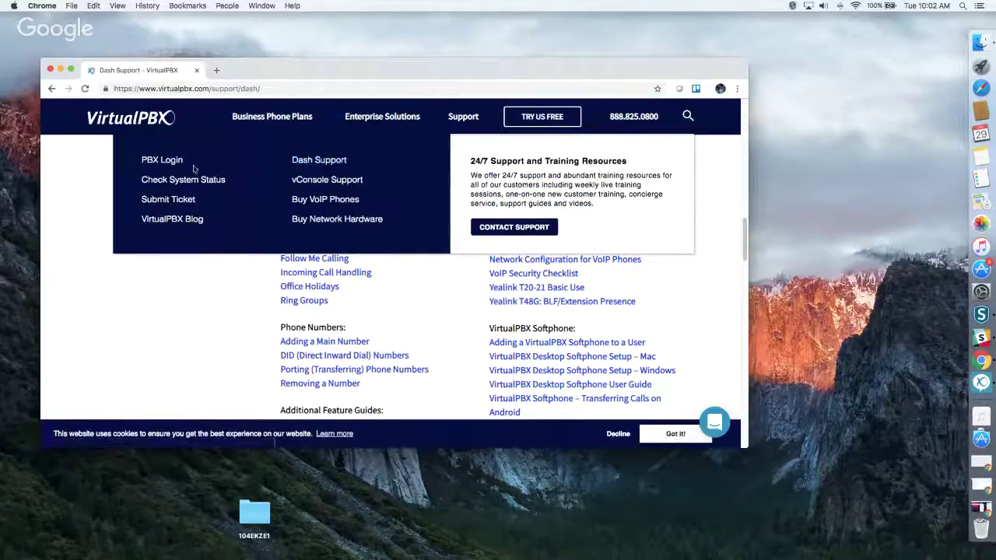
- Go to PBX Login and scroll to the VirtualPBX Dash Login and Web Phone sections
click(163, 161)
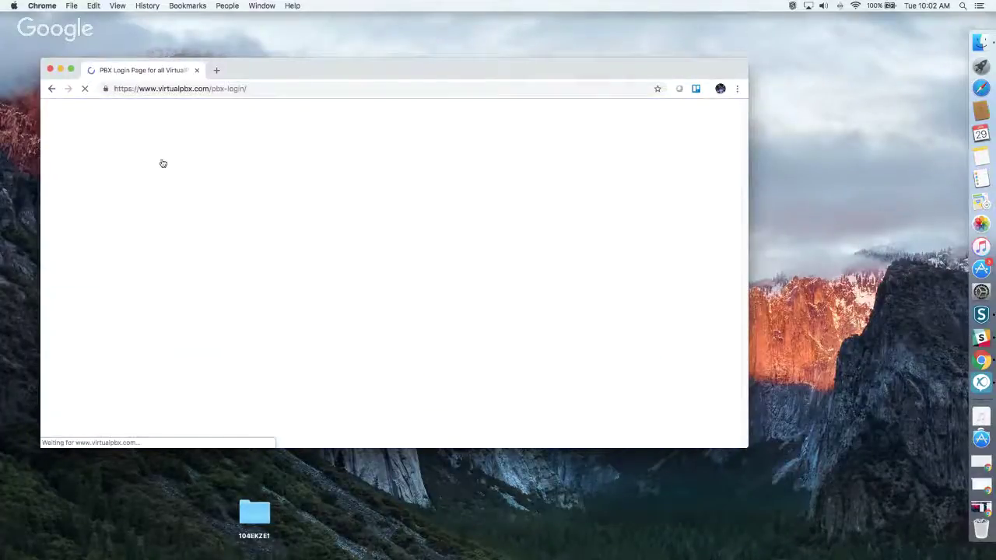
scroll(384, 238, down, 6)
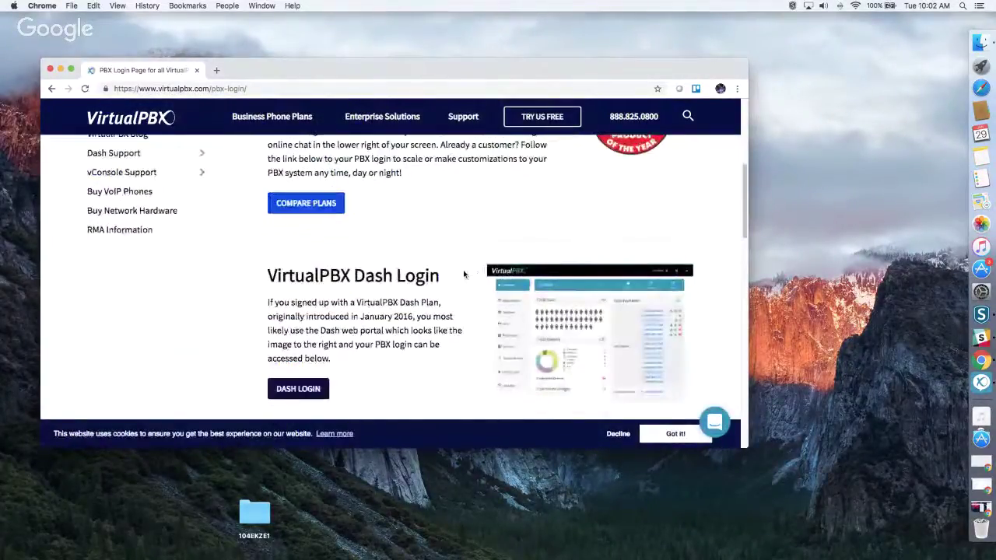
scroll(462, 273, down, 3)
scroll(463, 274, up, 2)
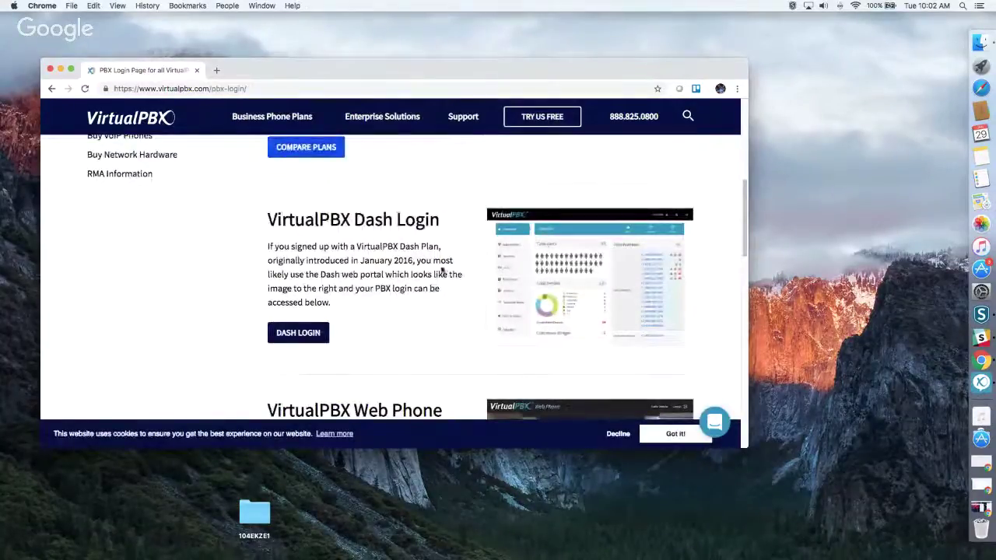
scroll(438, 271, down, 4)
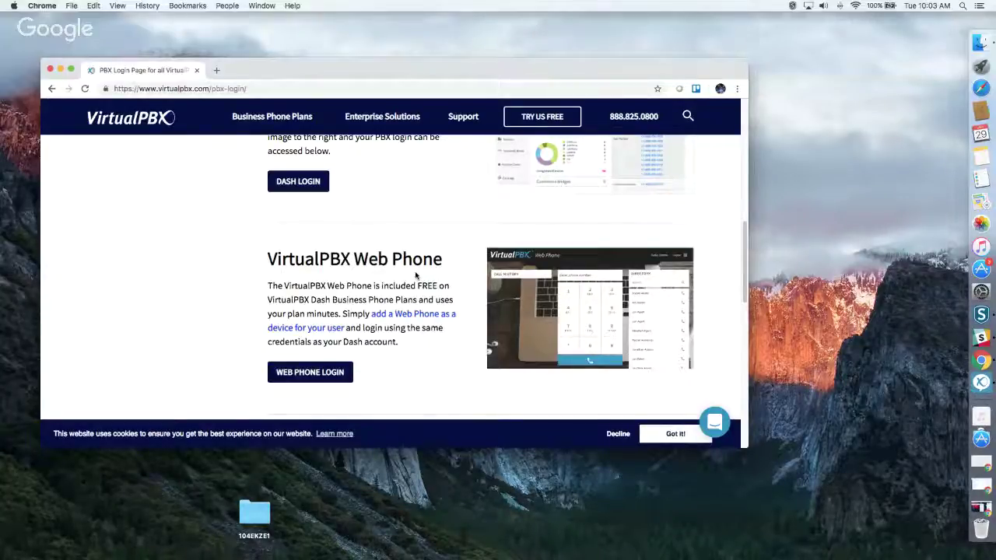
- Launch the Dash portal in a new tab from the DASH LOGIN button
scroll(416, 275, down, 5)
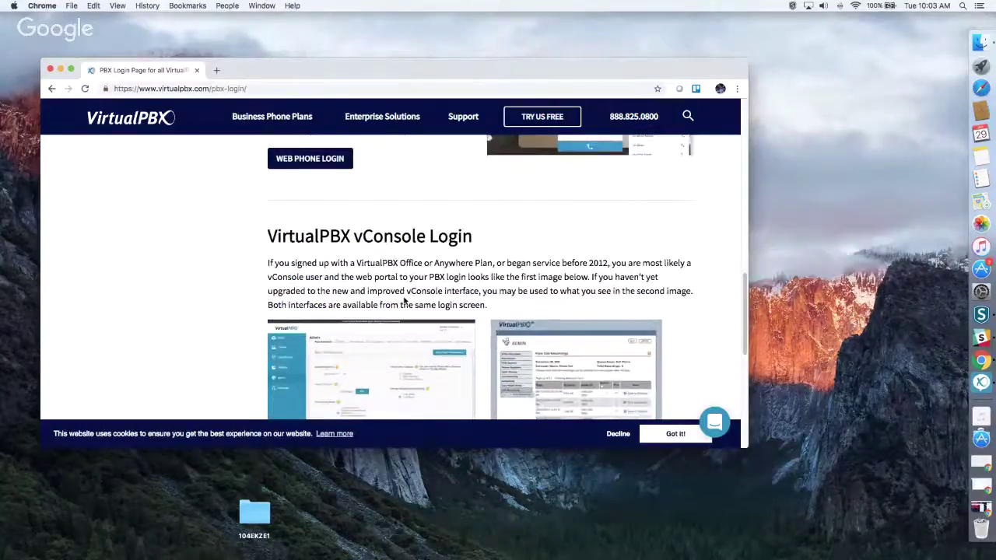
scroll(405, 301, up, 10)
scroll(404, 296, down, 6)
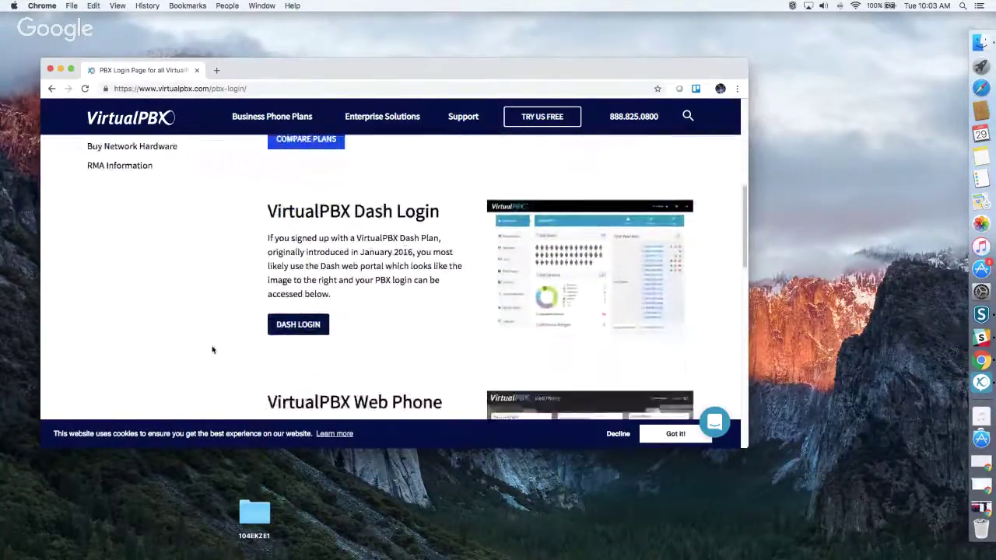
click(320, 325)
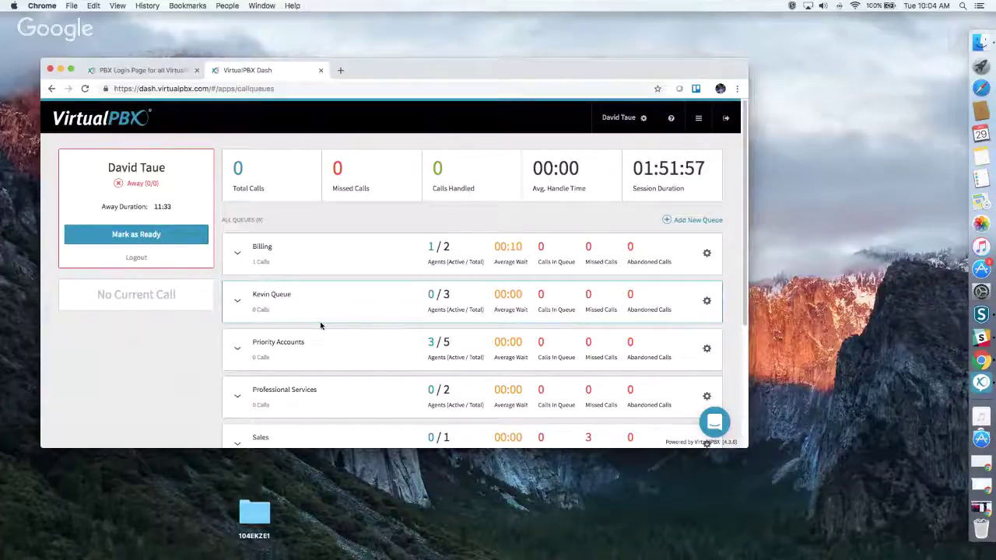
- Expand the T1 Support queue to review its logged-in agent cards, then return to the top
scroll(342, 252, down, 5)
scroll(344, 250, up, 5)
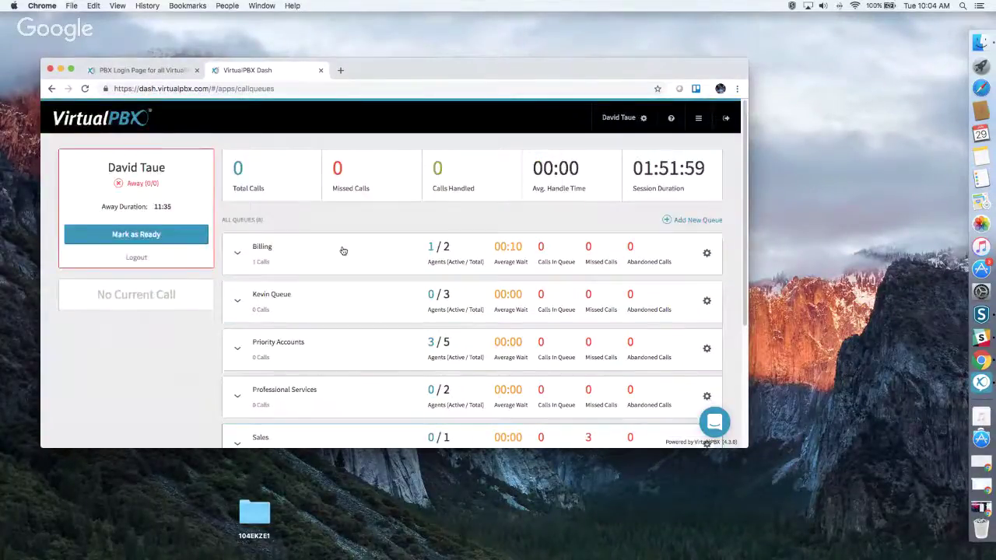
scroll(362, 232, down, 5)
click(287, 351)
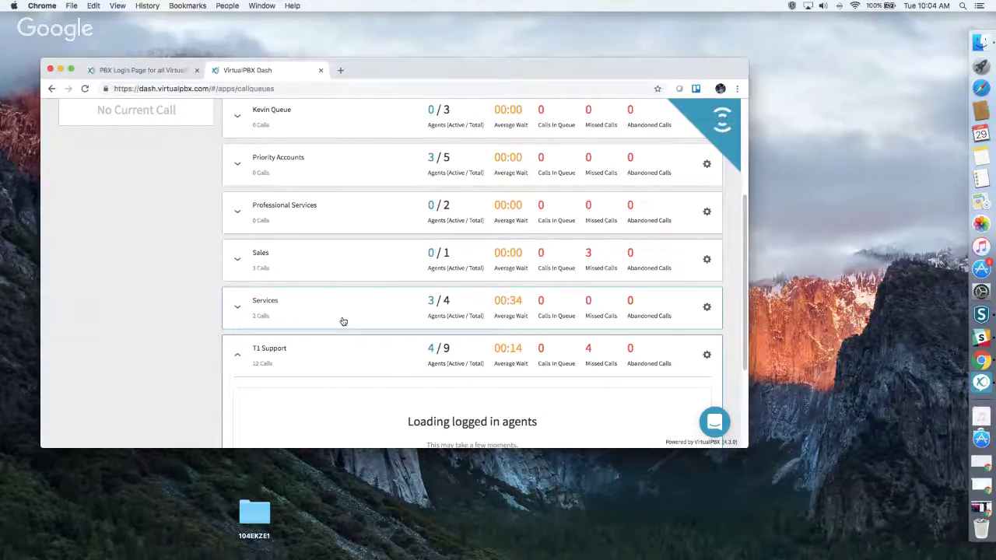
scroll(343, 321, down, 5)
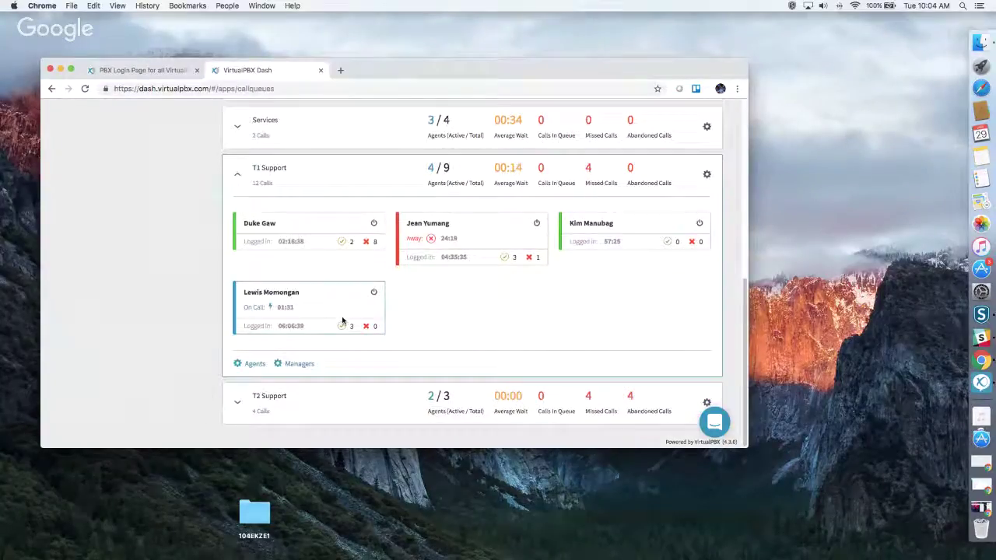
scroll(343, 320, up, 1)
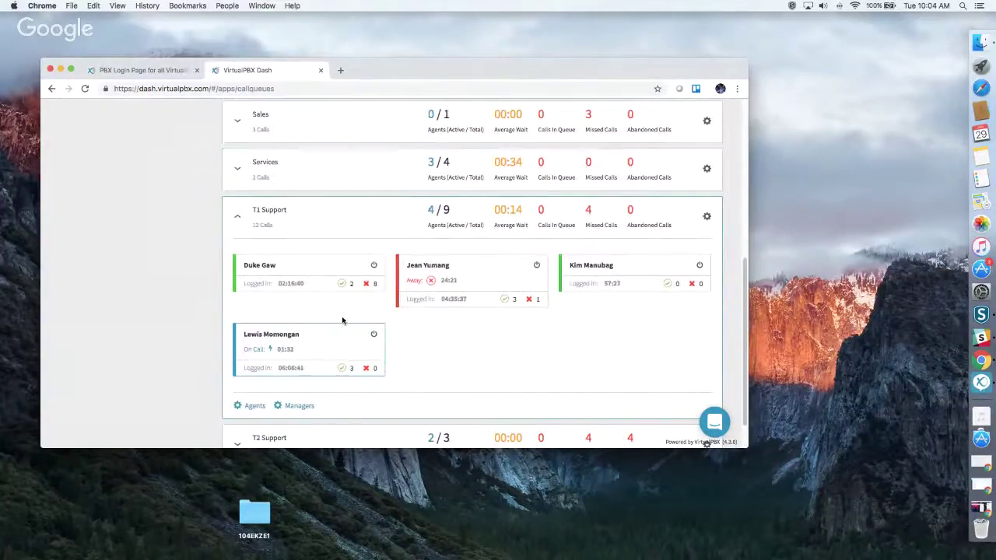
scroll(342, 319, up, 8)
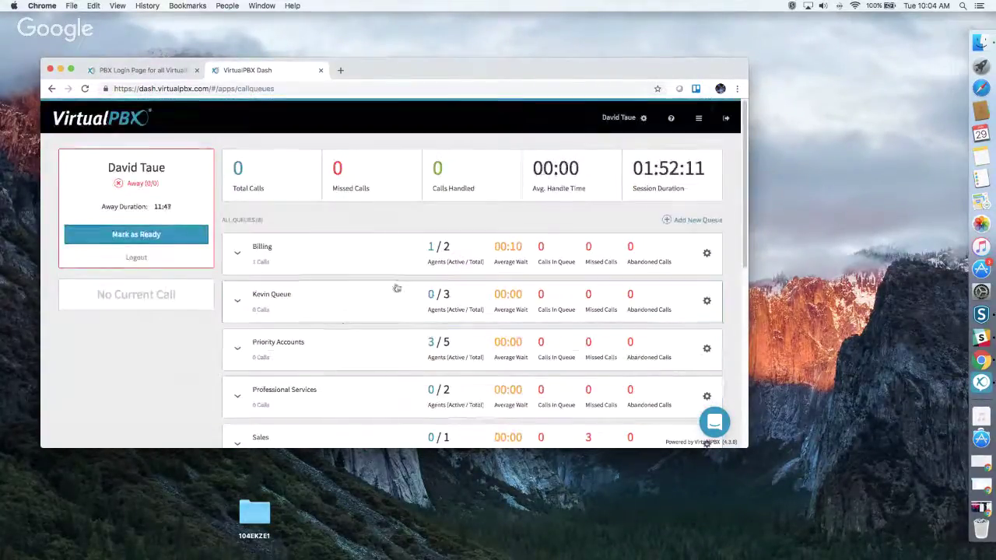
- Sign out of Dash and sign back in with the sandbox test account name and its password
click(726, 118)
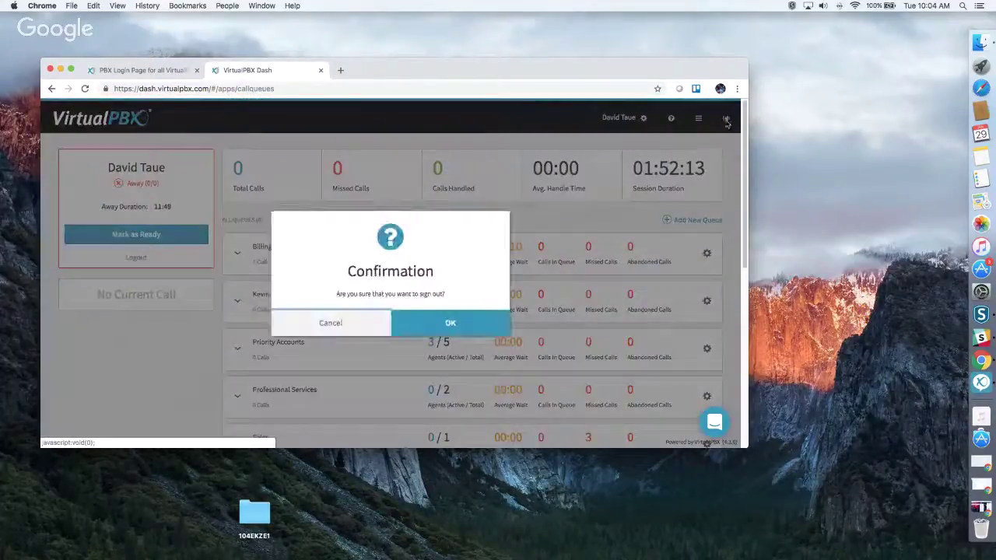
click(426, 314)
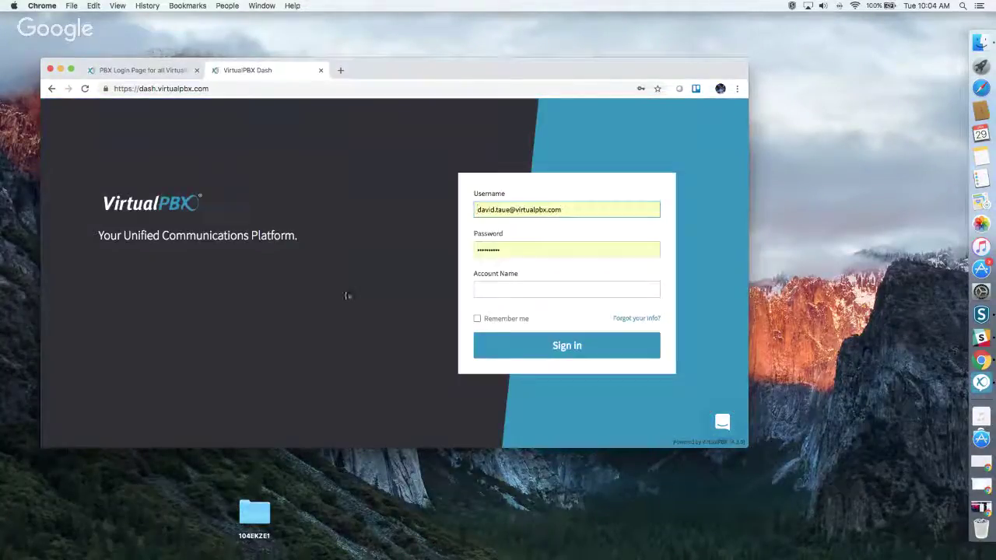
click(509, 292)
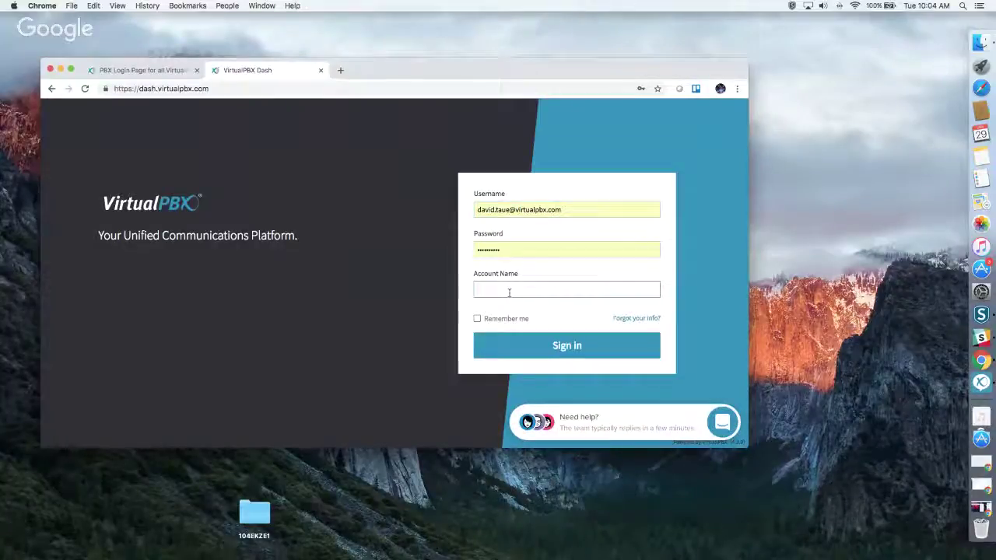
text(sandboxdavidtauetestacctount)
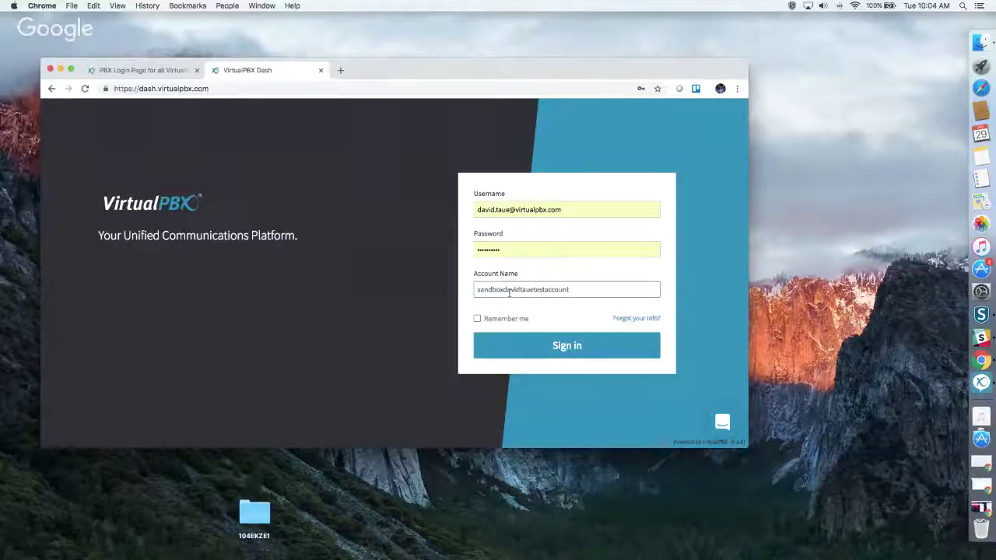
click(518, 251)
drag(519, 250, 469, 249)
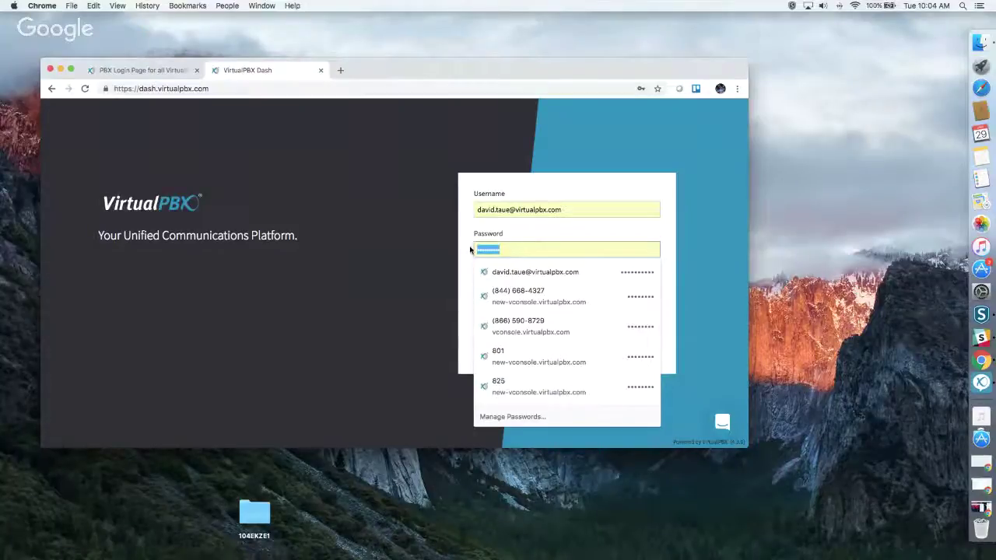
text(••••••)
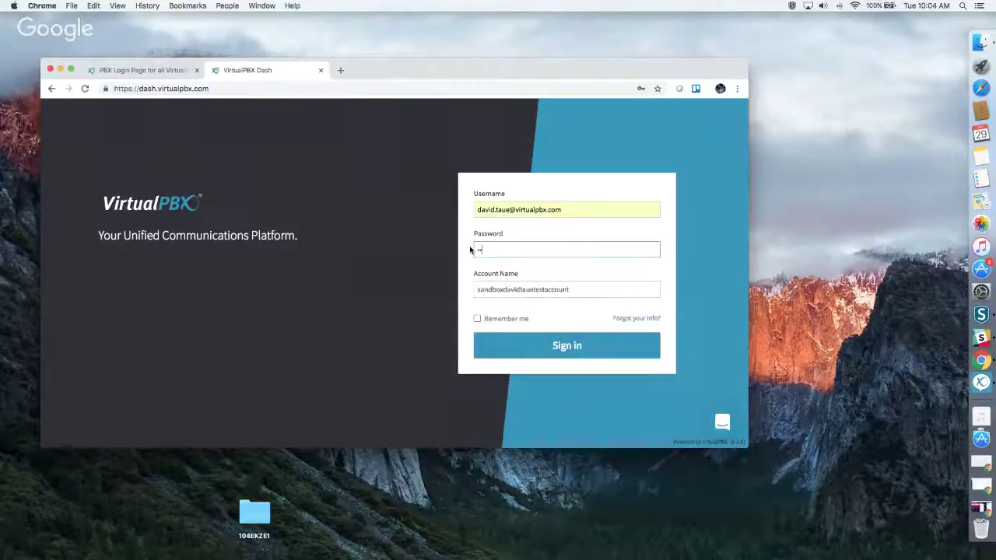
text(••)
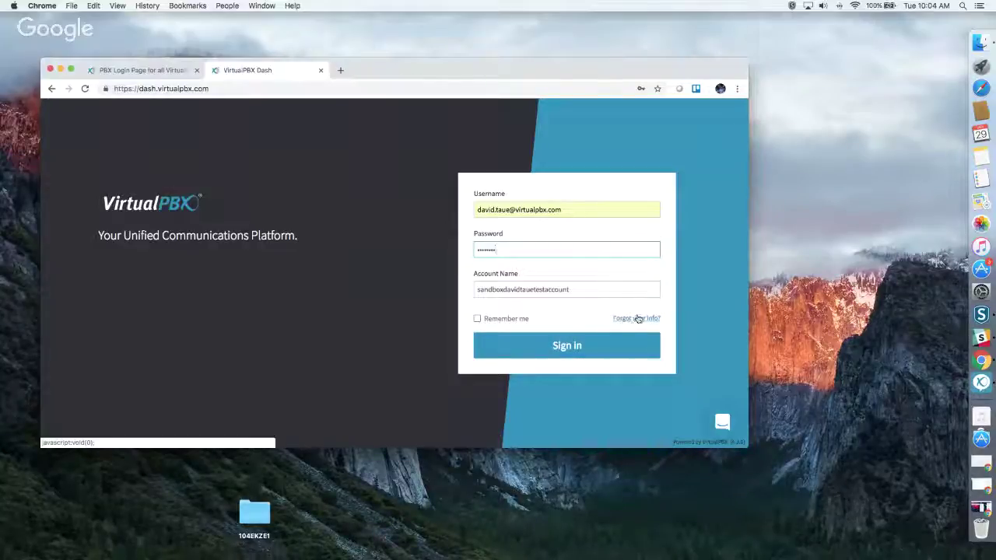
click(587, 347)
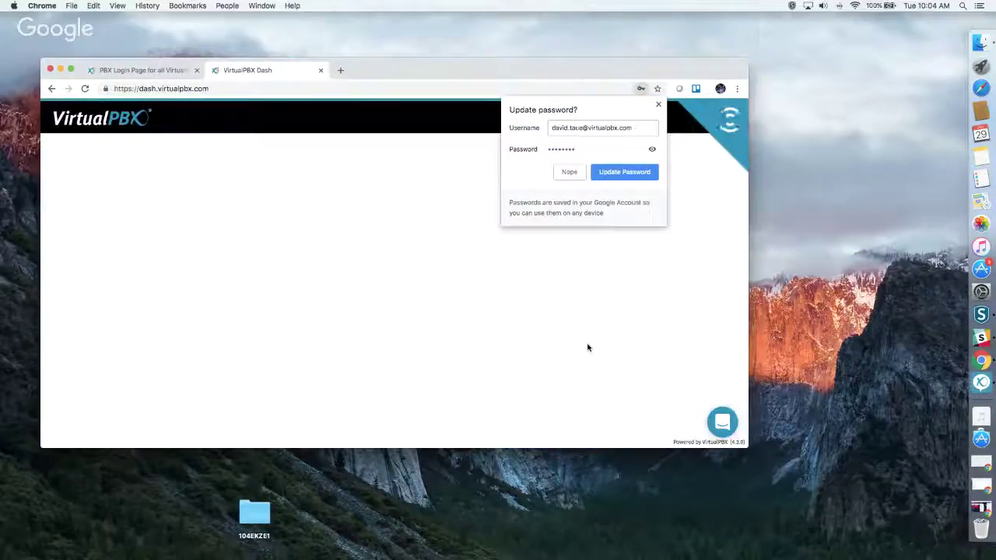
- Dismiss Chrome's 'Update password?' prompt to reveal the 18 users, 2 agents, 30 devices, 35 numbers summary
click(658, 105)
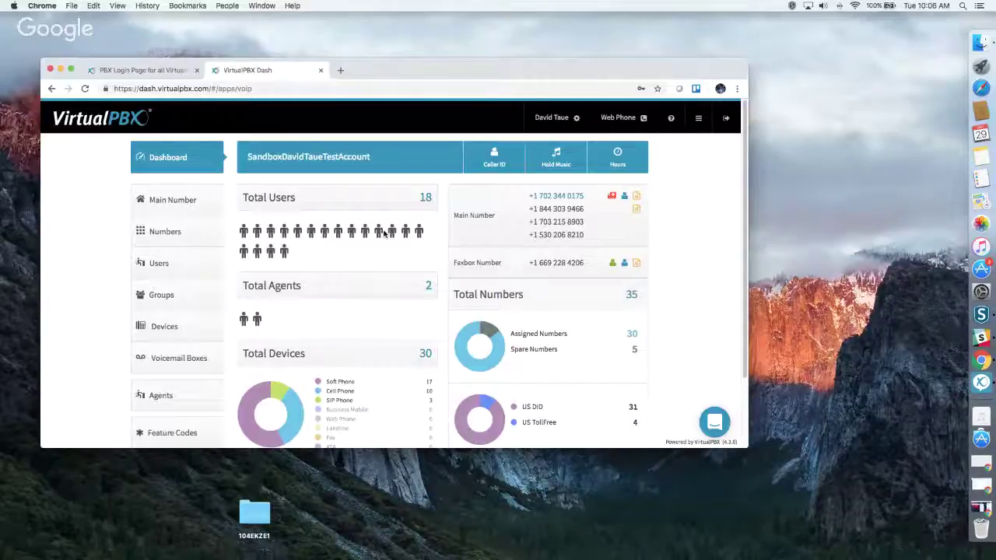
scroll(316, 289, down, 1)
scroll(316, 289, down, 3)
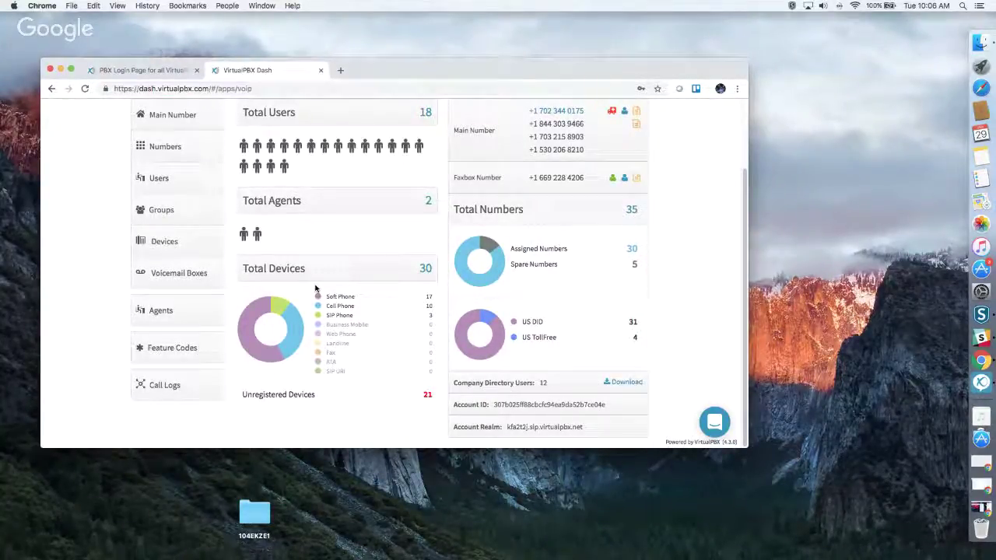
scroll(353, 319, up, 3)
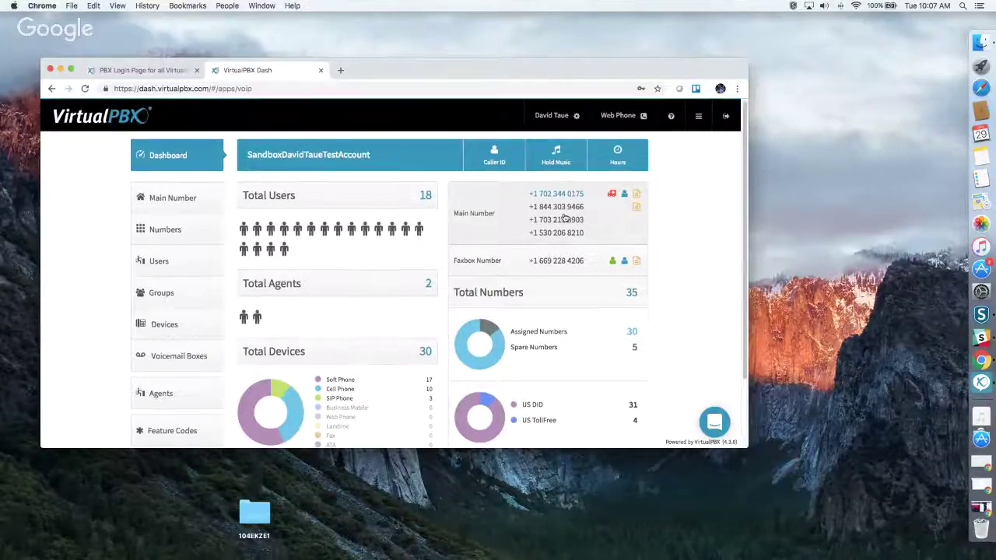
- Scroll to Call Logs, the 21 unregistered devices, 12 directory users, and the Account ID and Realm
scroll(565, 219, down, 1)
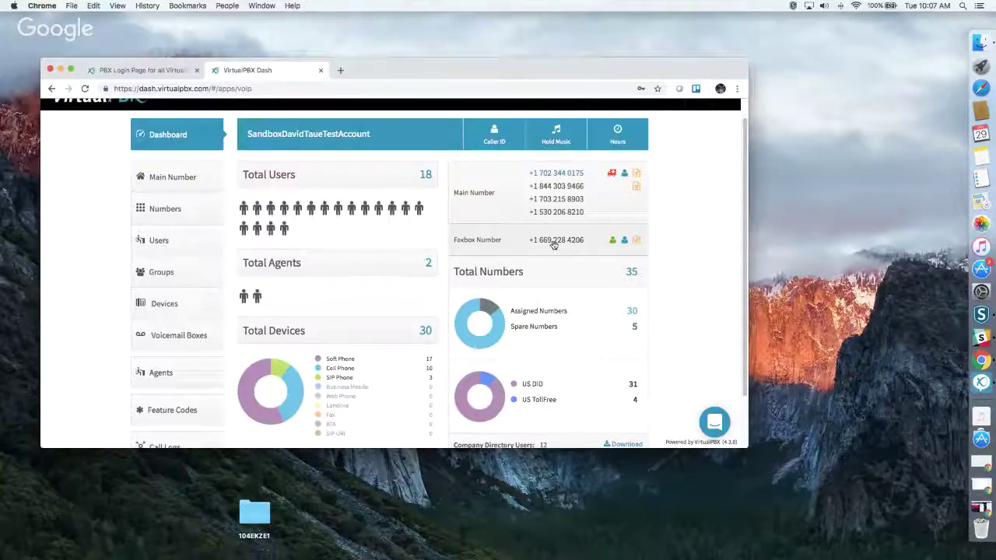
scroll(556, 256, down, 2)
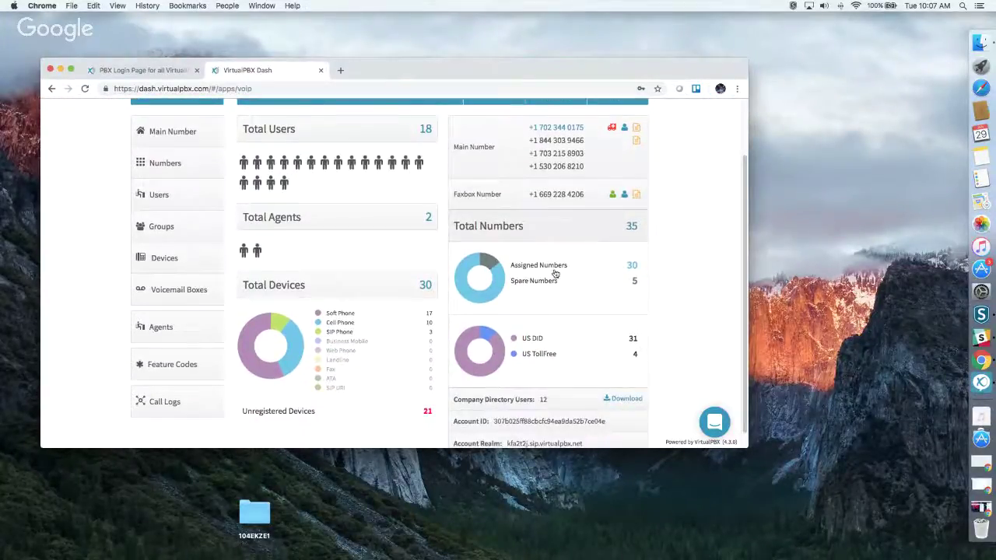
scroll(555, 274, down, 1)
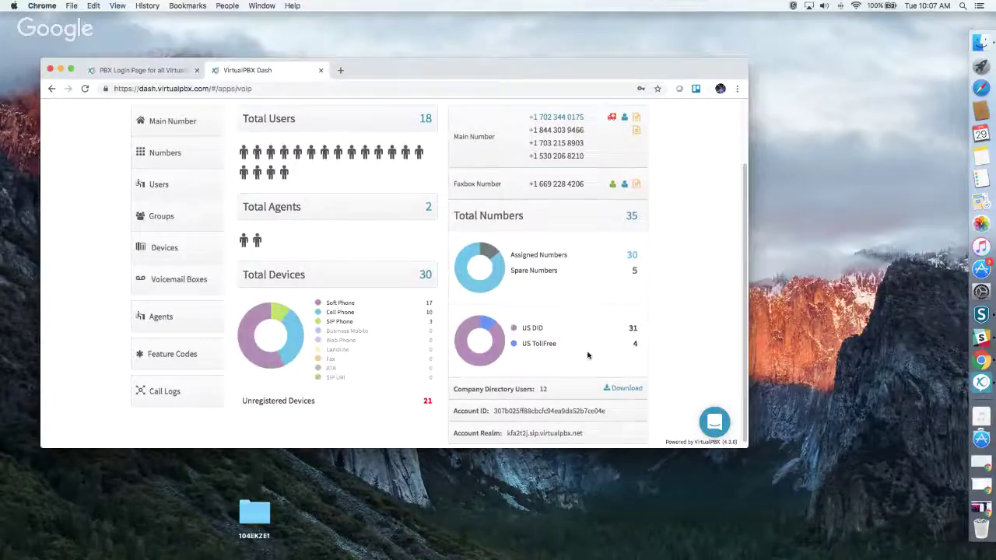
scroll(599, 319, down, 1)
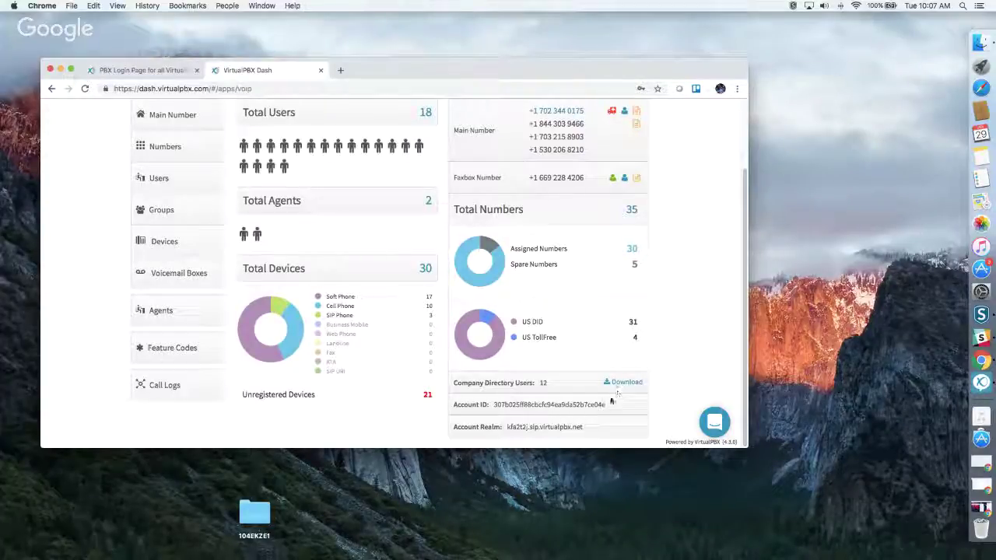